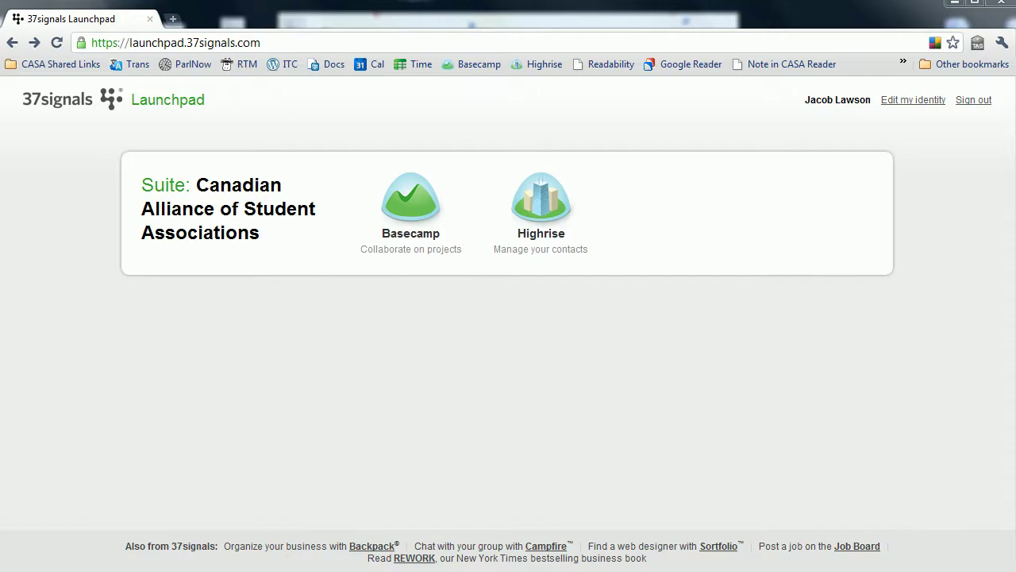
- Open Basecamp for the Canadian Alliance of Student Associations and review the latest activity across all projects
left_click(406, 202)
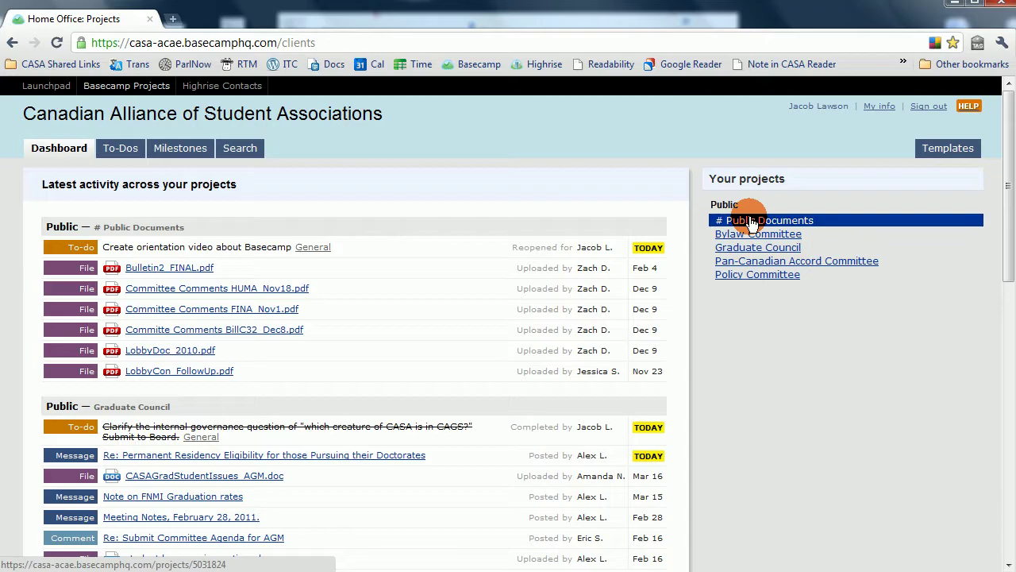
triple_click(64, 227)
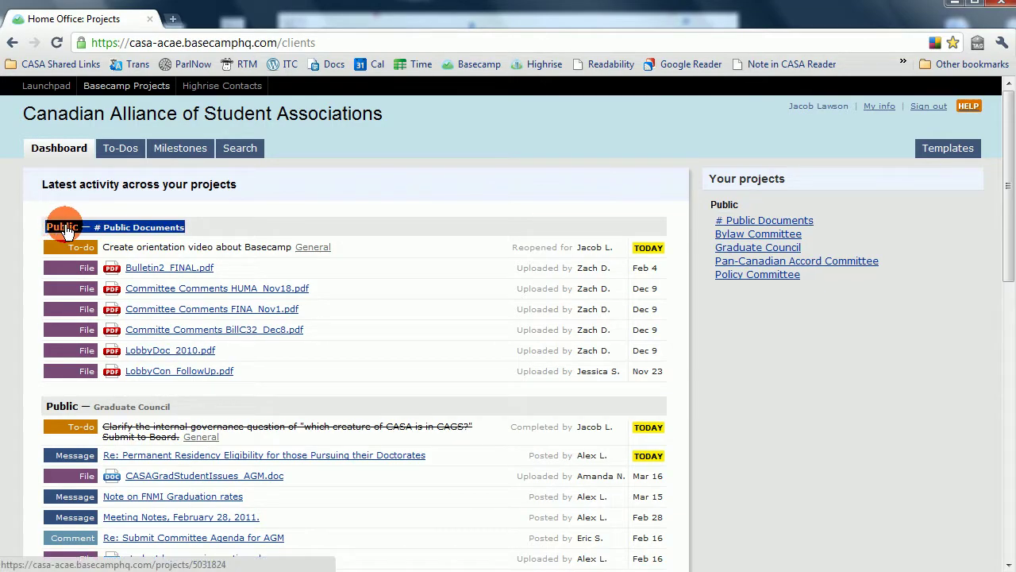
left_click(70, 258)
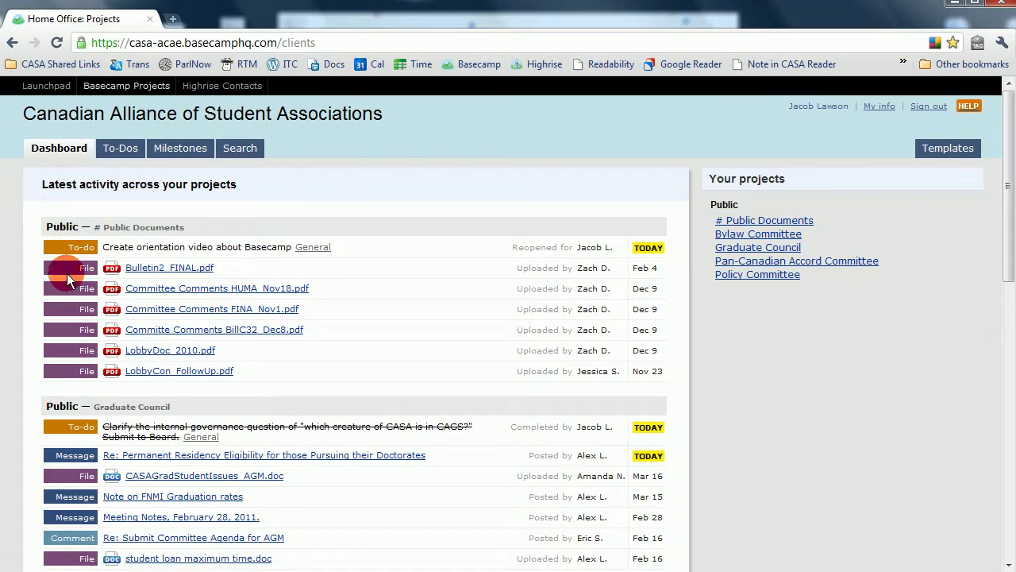
scroll(82, 396, "down", 9)
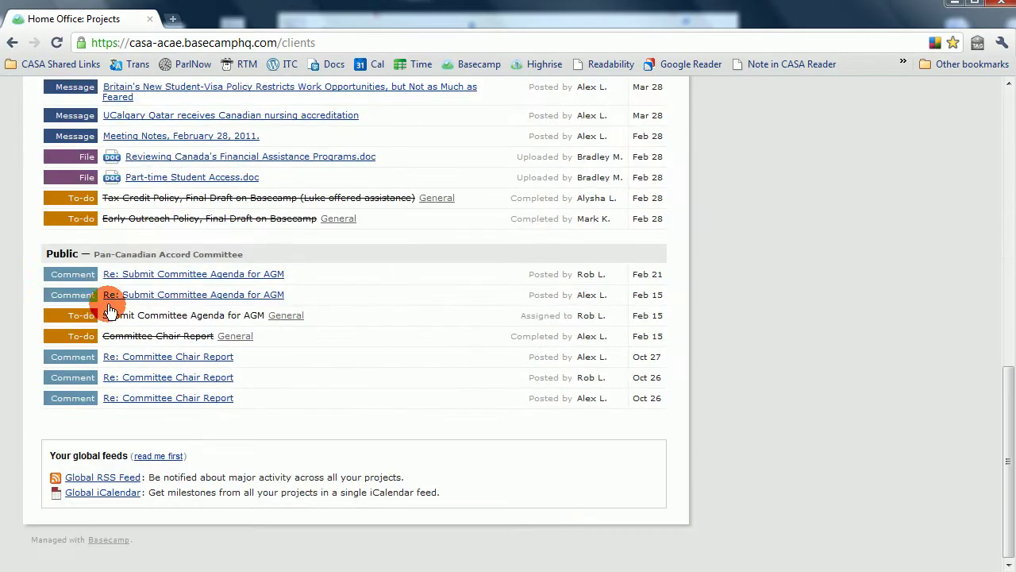
scroll(127, 334, "up", 9)
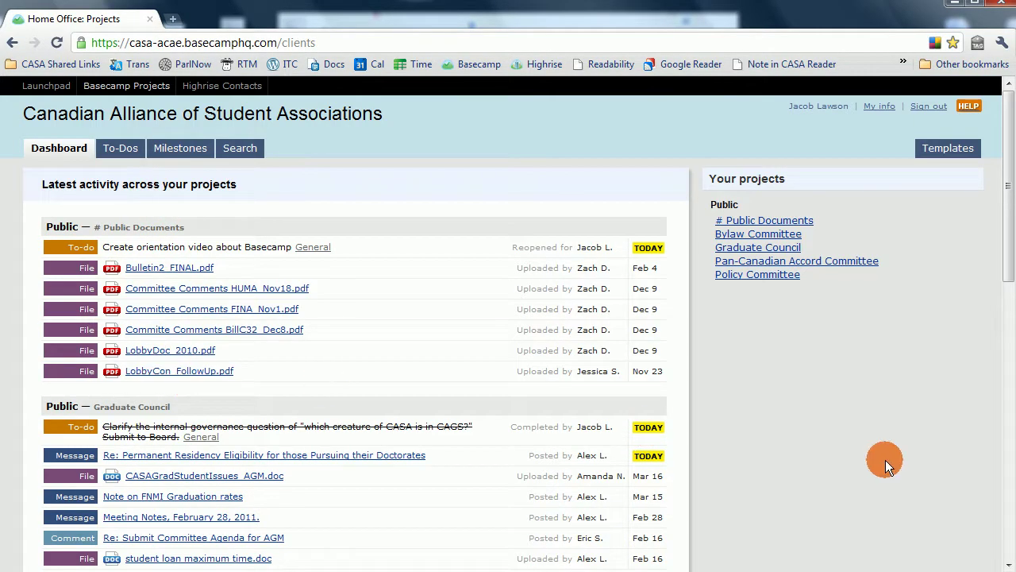
- Review the personal to-do items across all projects, including the orientation video task under Public Documents
left_click(119, 151)
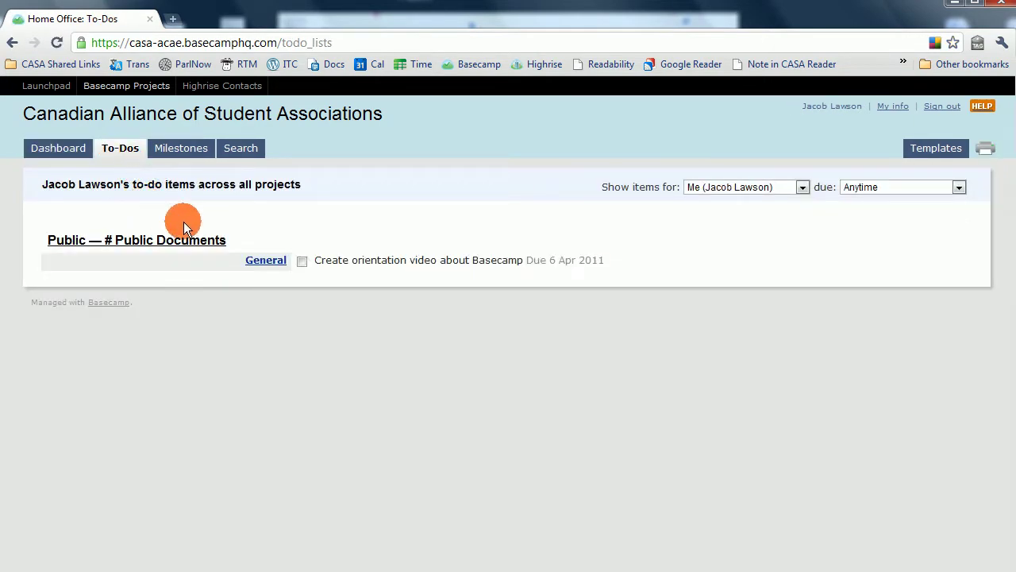
triple_click(228, 241)
left_click(238, 240)
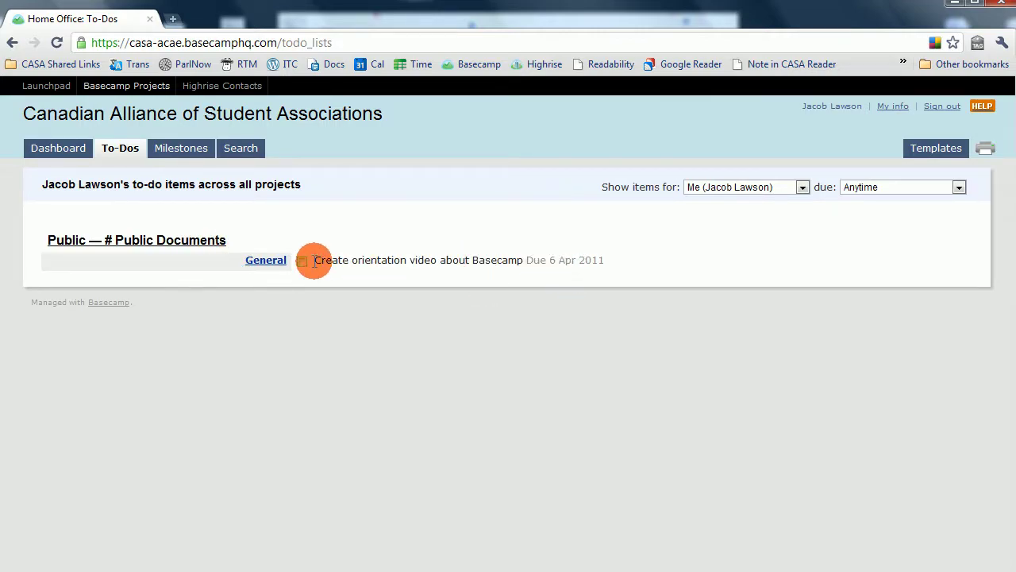
left_click_drag(314, 260, 468, 260)
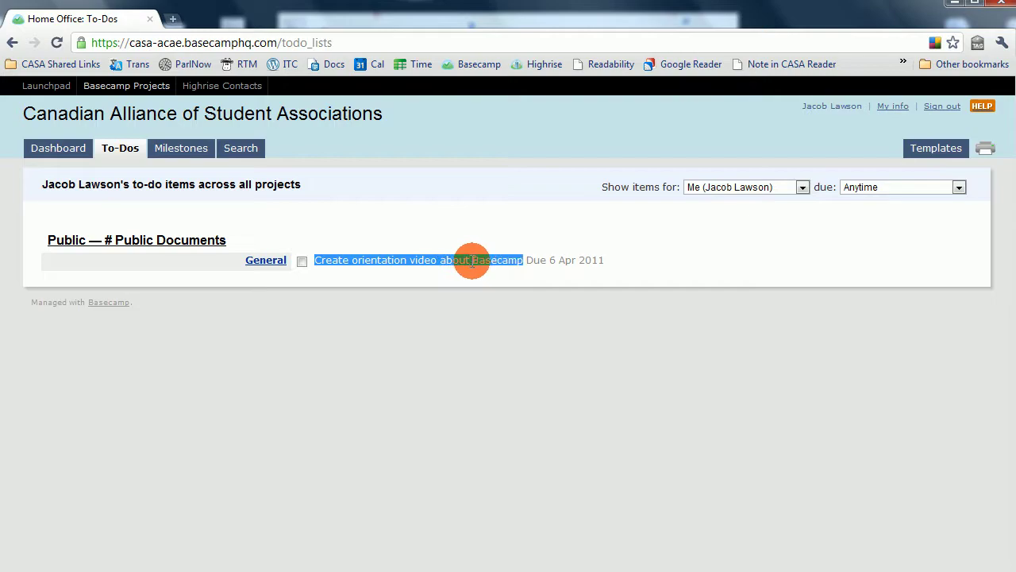
left_click(472, 262)
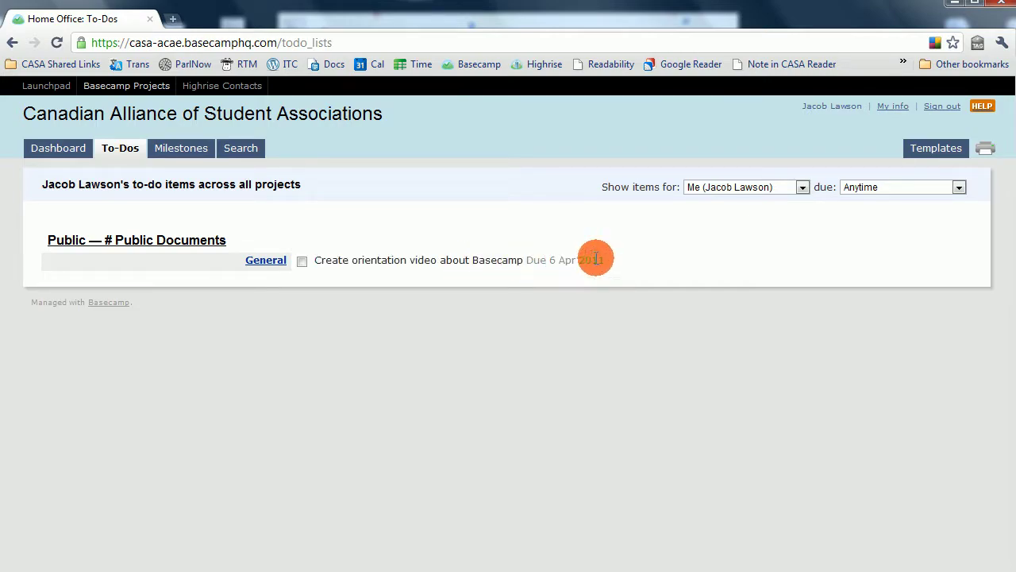
- Return to the dashboard and open the Graduate Council project
left_click(72, 156)
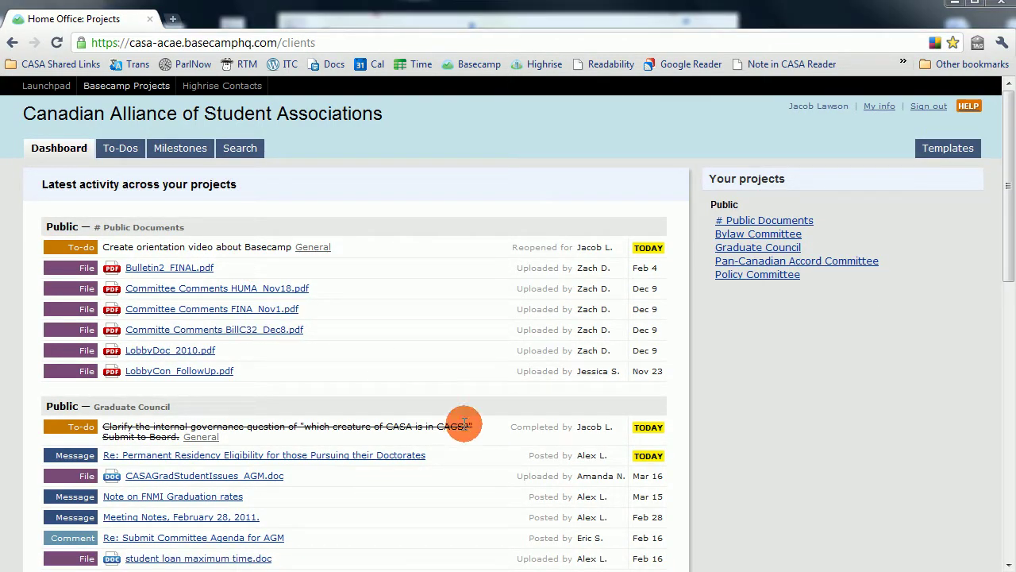
left_click_drag(713, 225, 719, 249)
left_click(720, 247)
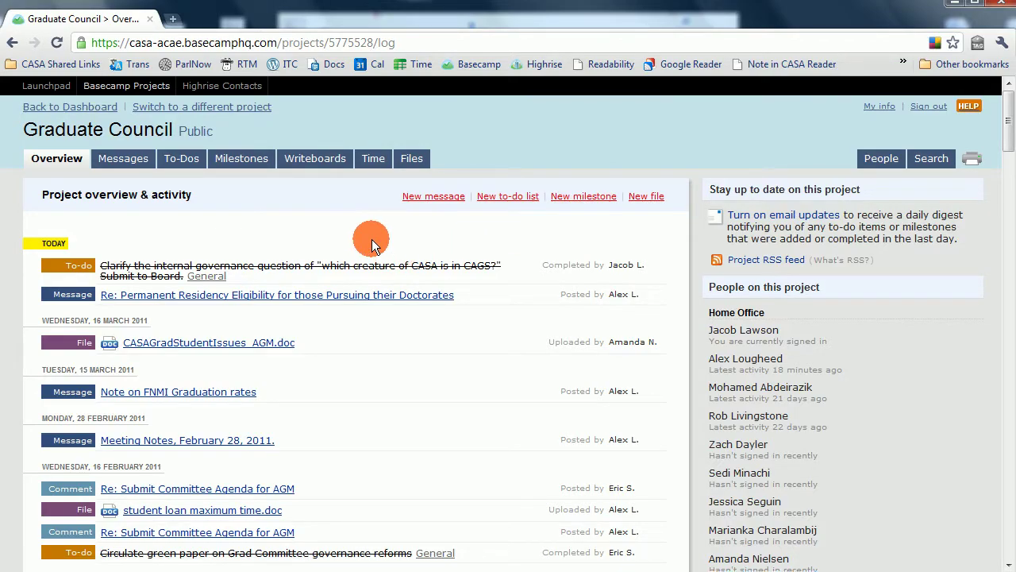
- Browse the Graduate Council's messages, filter them to the Minutes category and look through the meeting notes
left_click(141, 162)
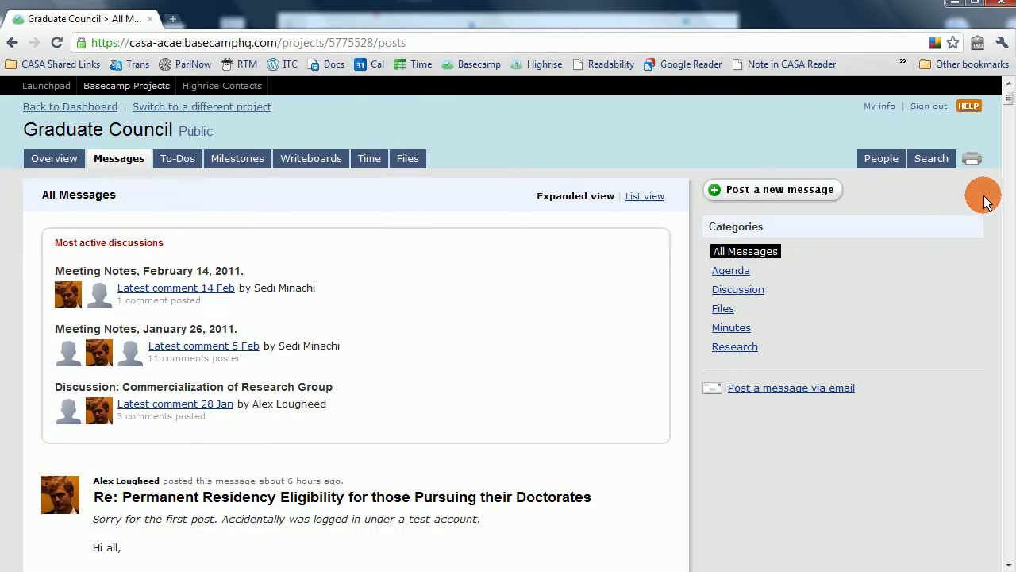
mouse_move(1009, 97)
left_mouse_down()
mouse_move(993, 336)
mouse_move(1005, 89)
left_mouse_up()
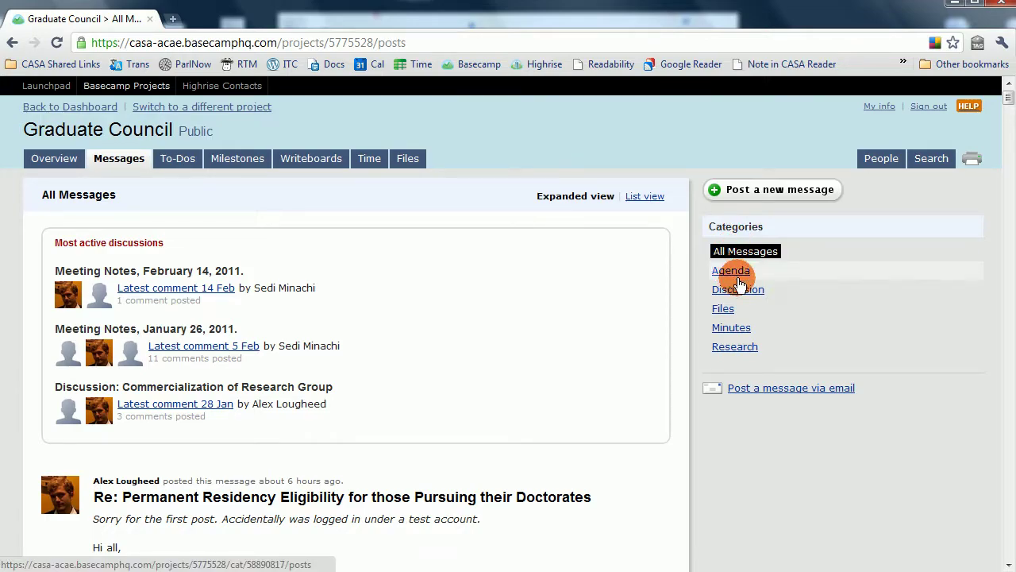
left_click(780, 329)
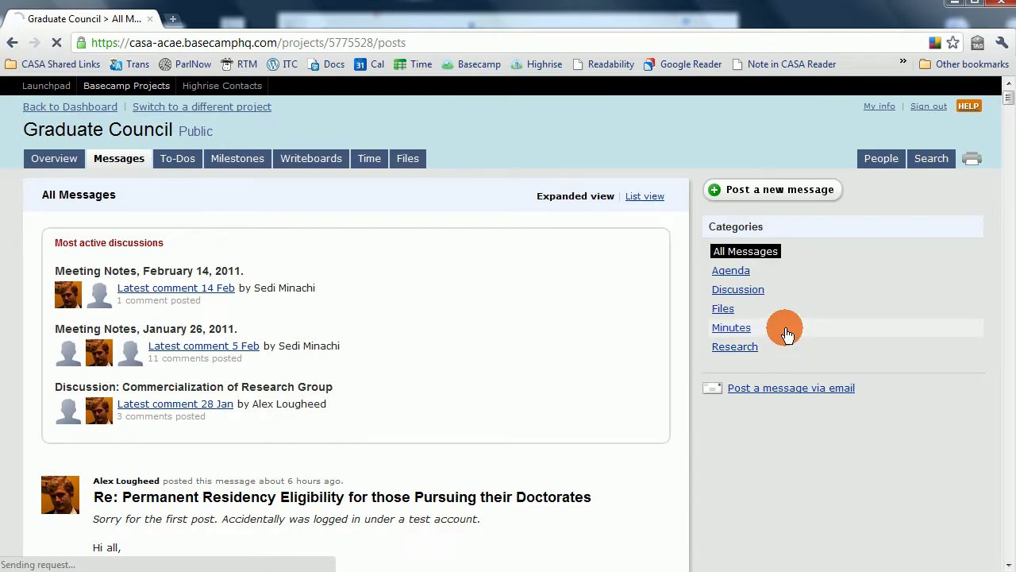
mouse_move(1008, 99)
left_mouse_down()
mouse_move(1004, 233)
mouse_move(1010, 82)
left_mouse_up()
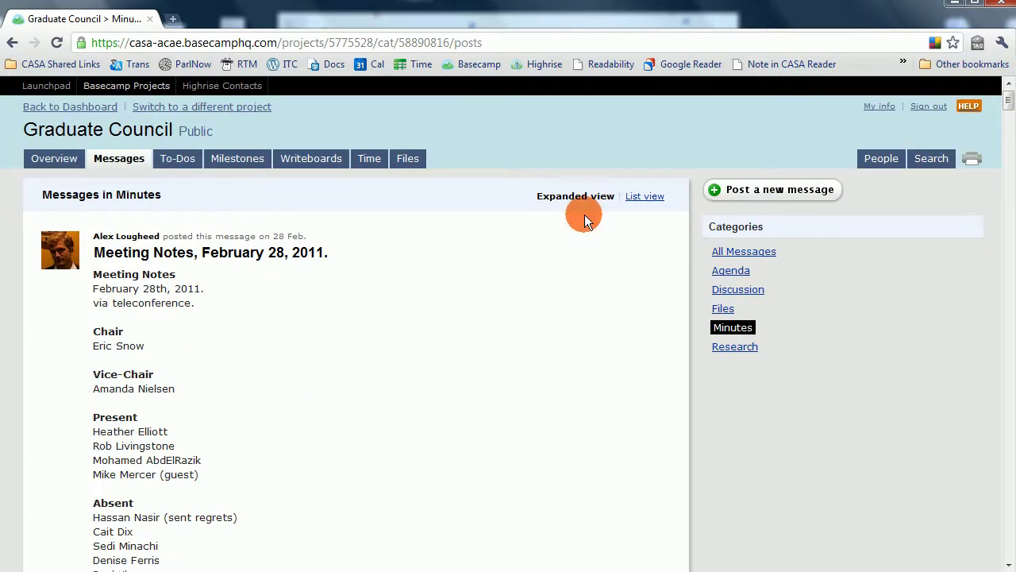
- Open a blank new message in the Minutes category and examine its category options and email notification list
left_click(763, 192)
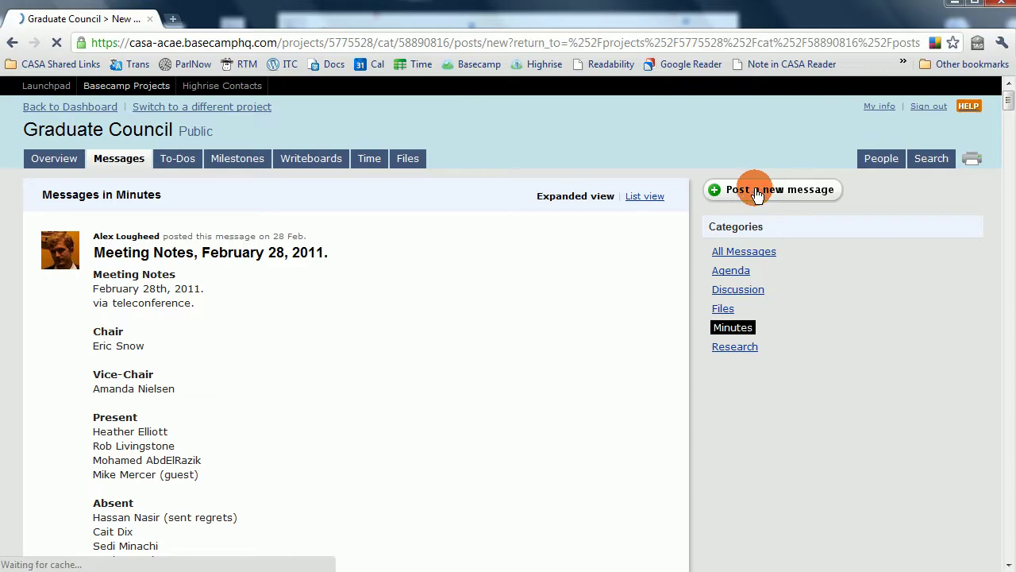
left_click(147, 293)
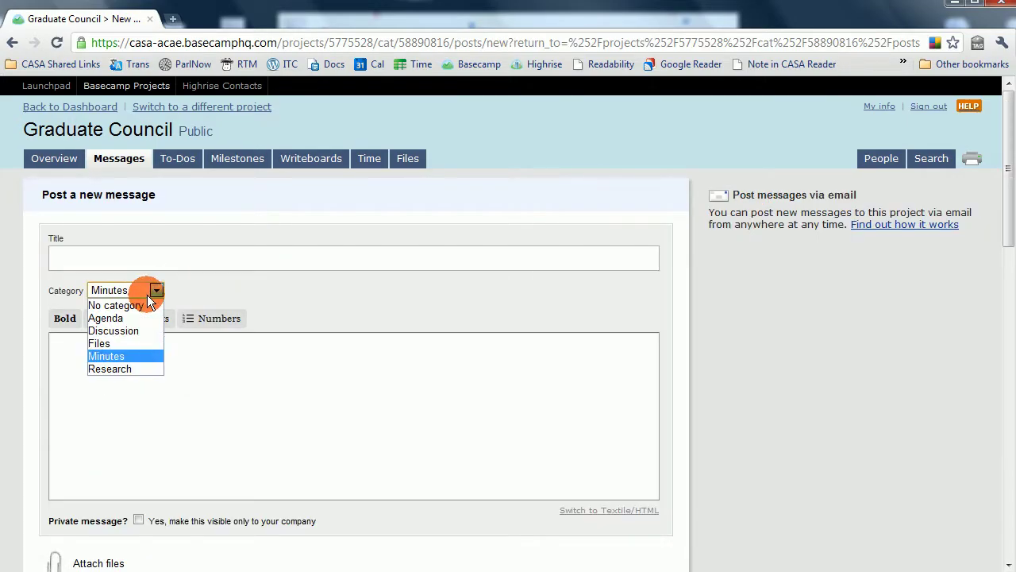
left_click(147, 295)
left_click(162, 349)
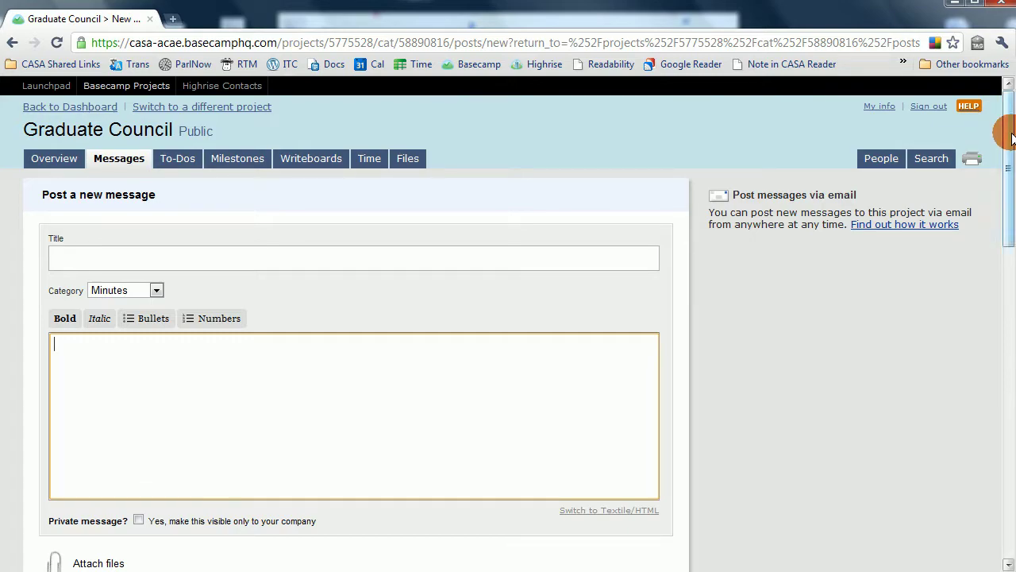
left_click_drag(1007, 129, 999, 316)
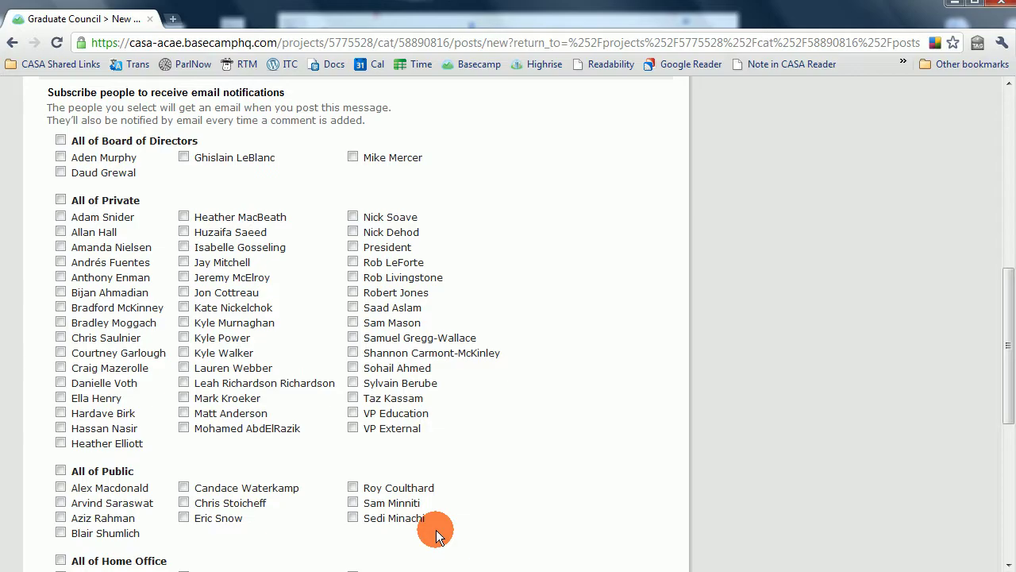
left_click_drag(1008, 291, 1005, 115)
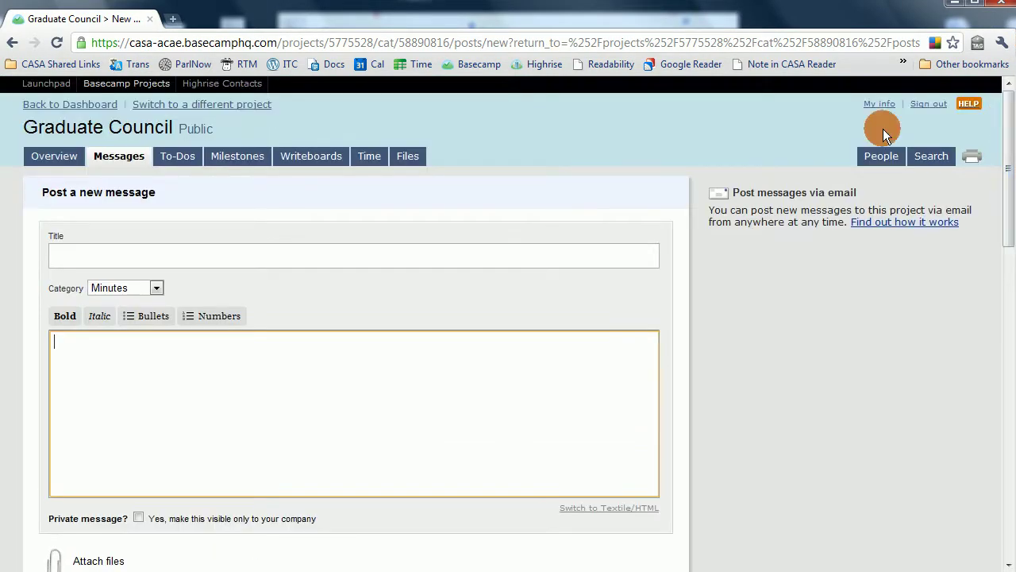
- Look through the project's to-dos and writeboards, view the Committee Membership writeboard and return to the writeboard list
left_click(177, 158)
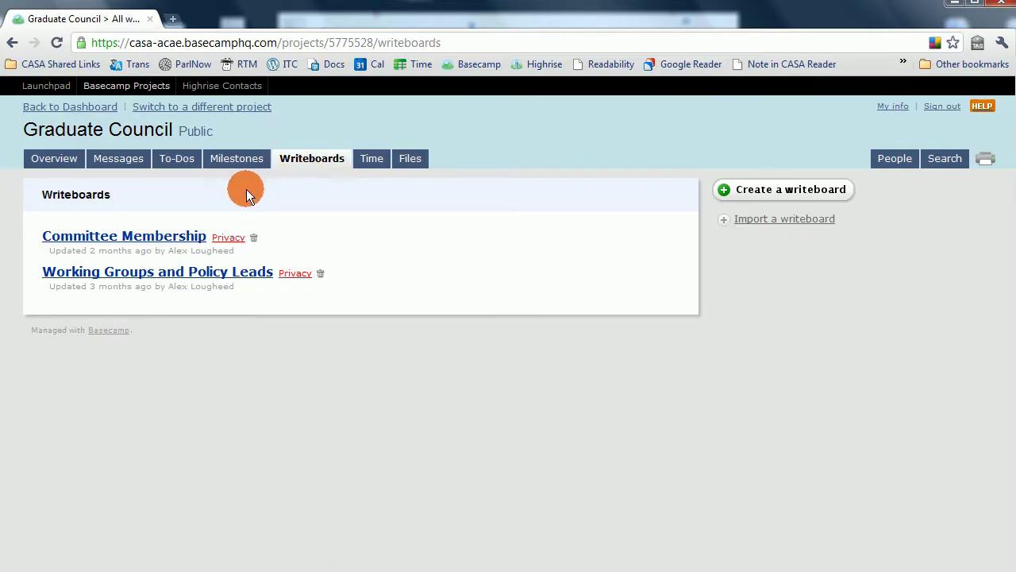
triple_click(100, 238)
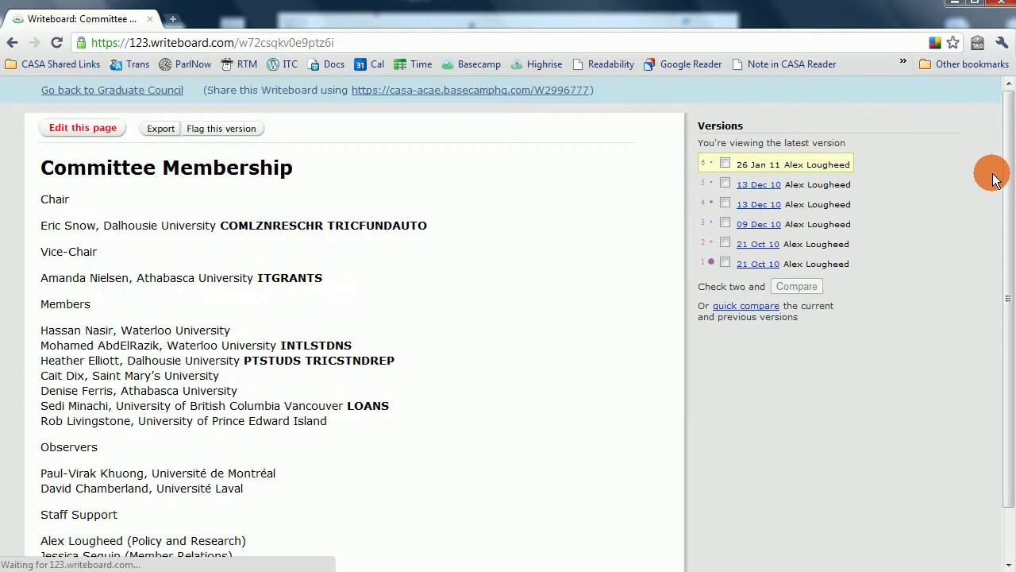
left_click_drag(1007, 290, 998, 265)
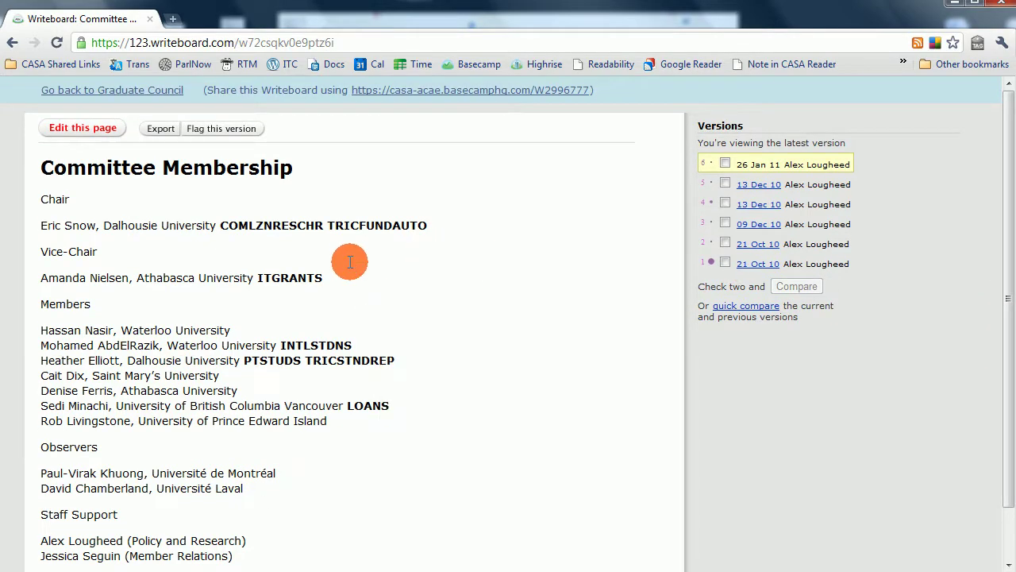
right_click(238, 191)
left_click(240, 195)
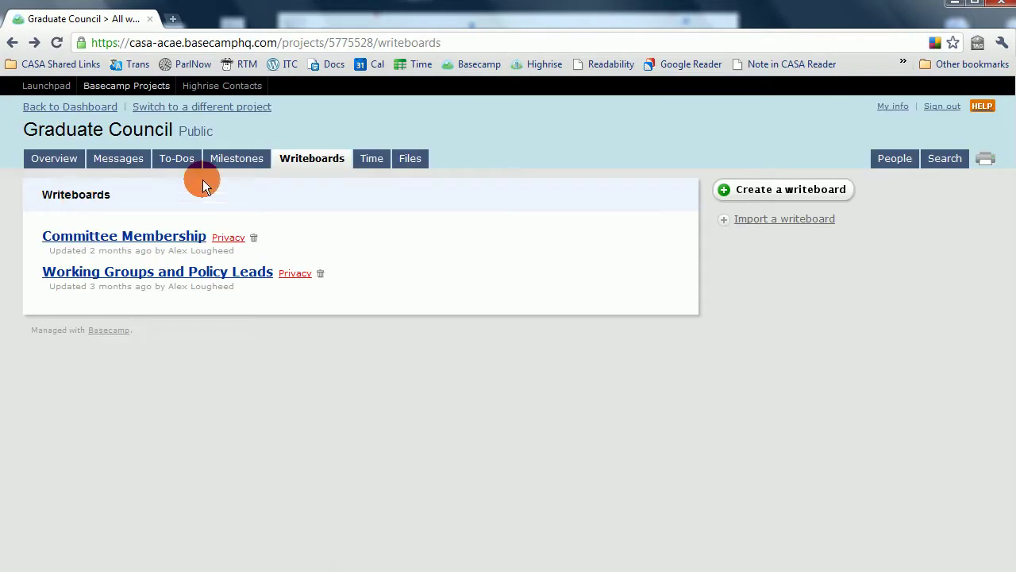
left_click_drag(199, 182, 31, 275)
left_click(32, 276)
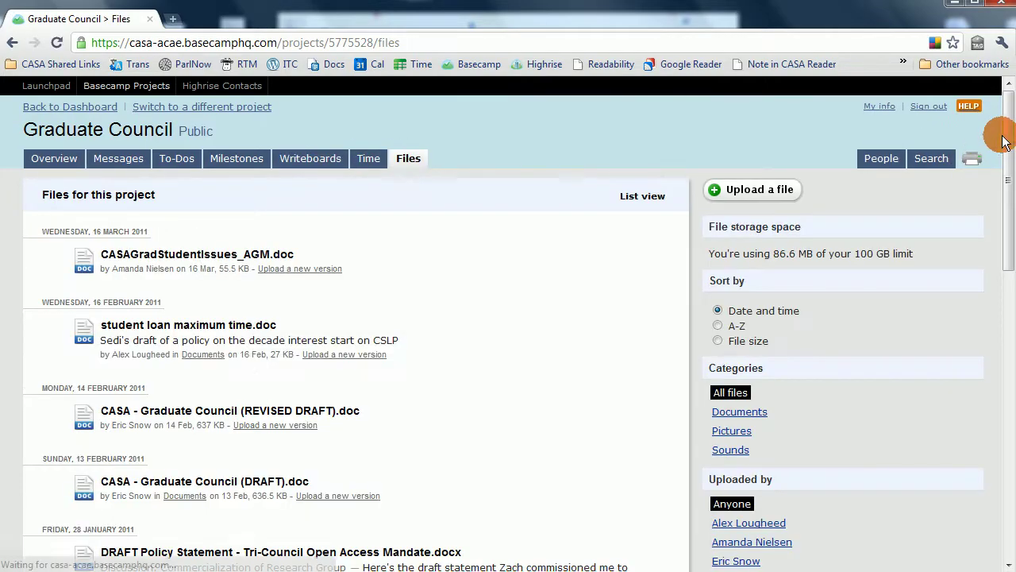
- Look through the Graduate Council's uploaded files and the contact details of the people on the project
left_click_drag(1005, 141, 1000, 111)
left_click(90, 160)
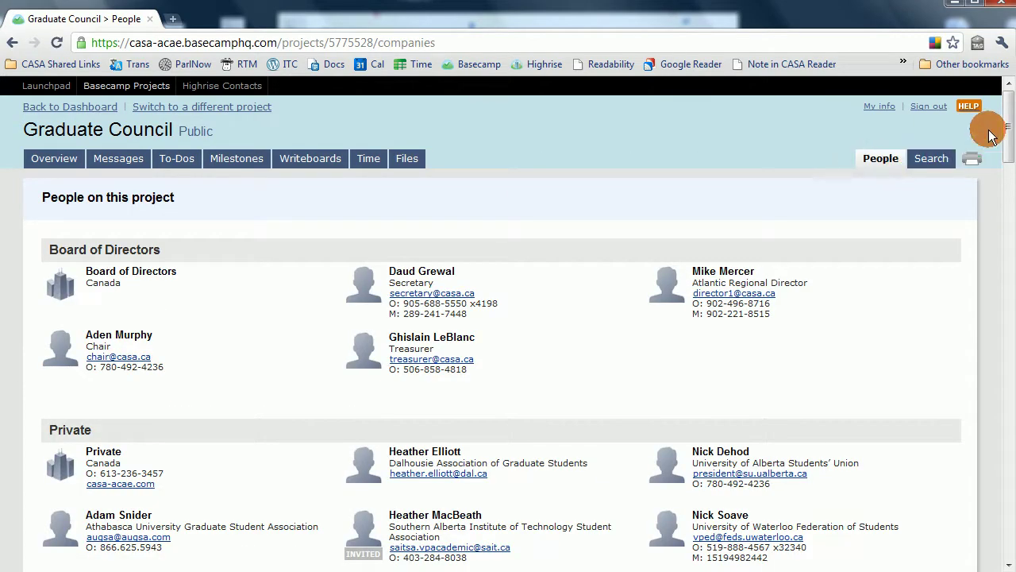
left_click_drag(1005, 128, 993, 107)
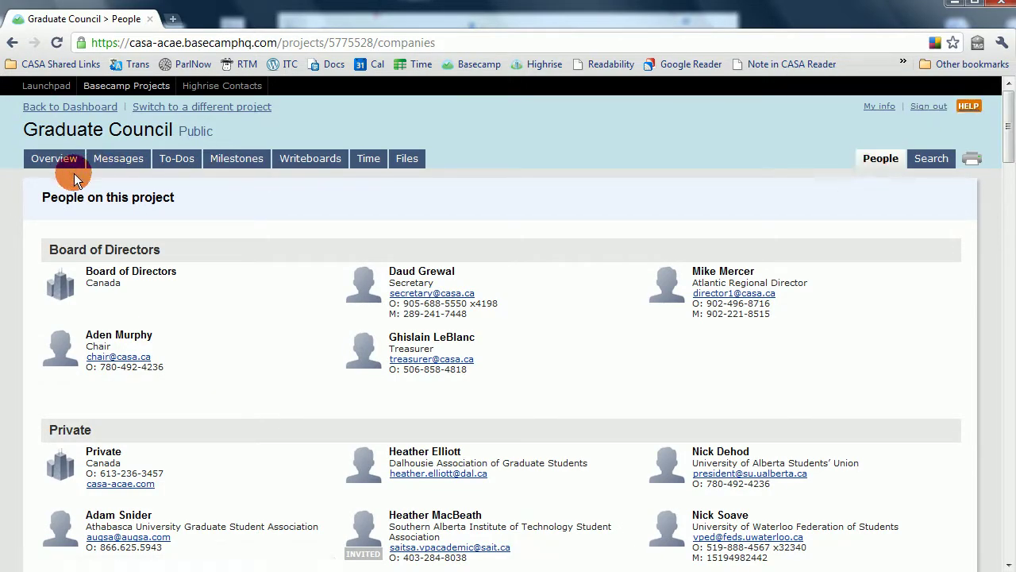
- Return to the all-projects dashboard and mark the personal to-do "Create orientation video about Basecamp" as complete
left_click(62, 108)
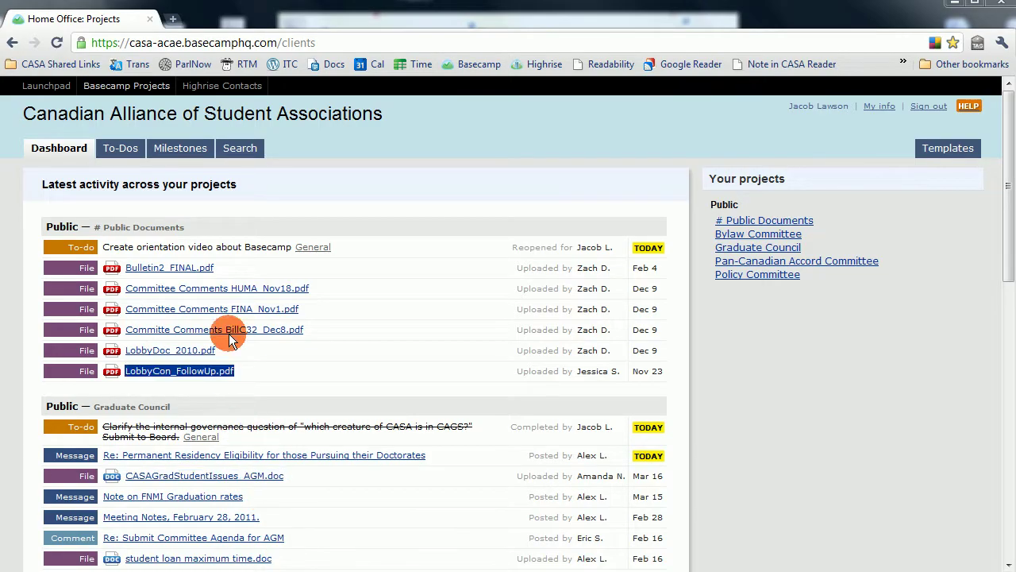
left_click(131, 156)
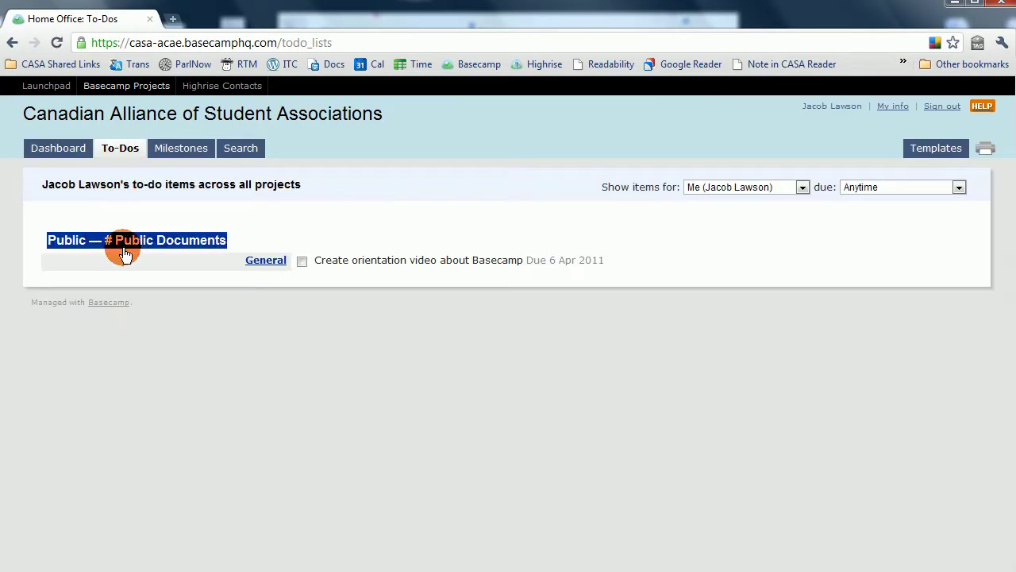
left_click(301, 262)
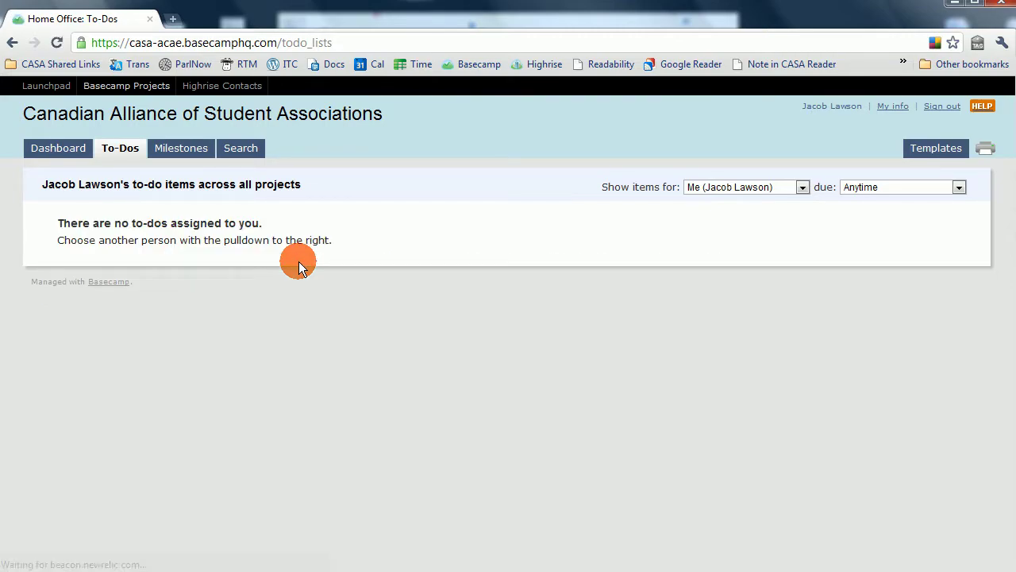